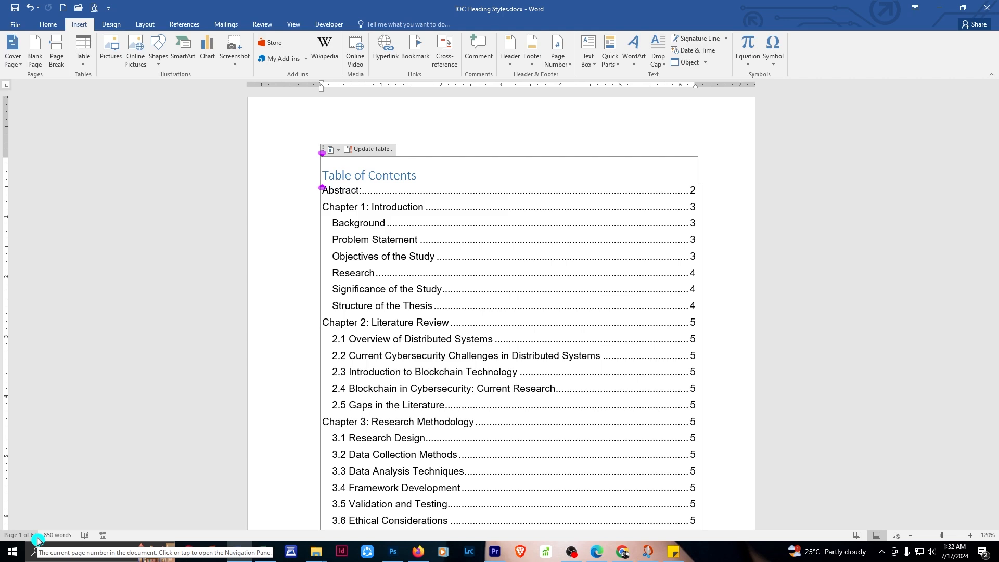
Step: Open the Navigation pane and jump to the "Chapter 2: Literature Review" heading
click(37, 539)
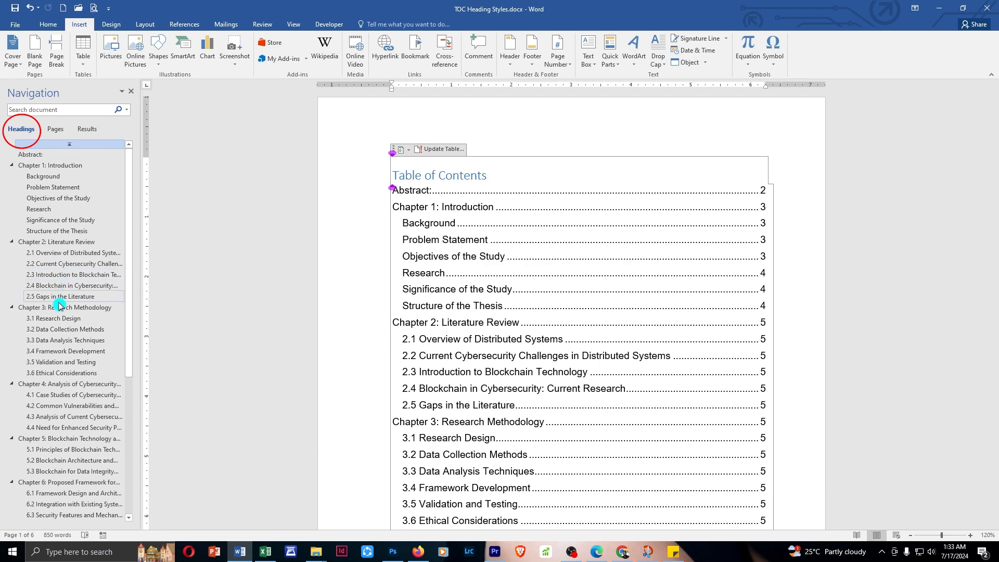
click(50, 243)
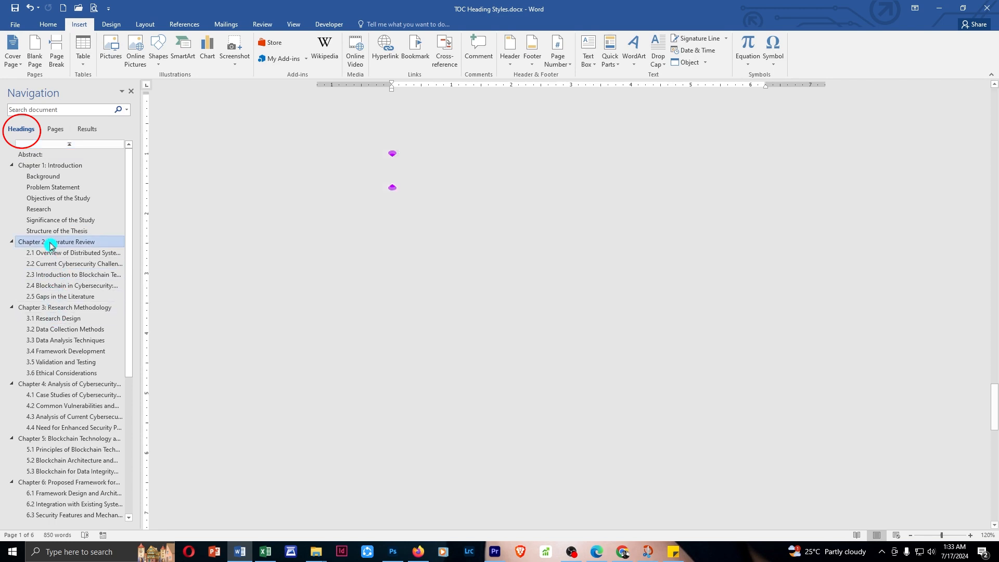
Step: Browse the document by page thumbnails, visiting pages 1, 2, 4 and 3, and close the Navigation pane
click(58, 133)
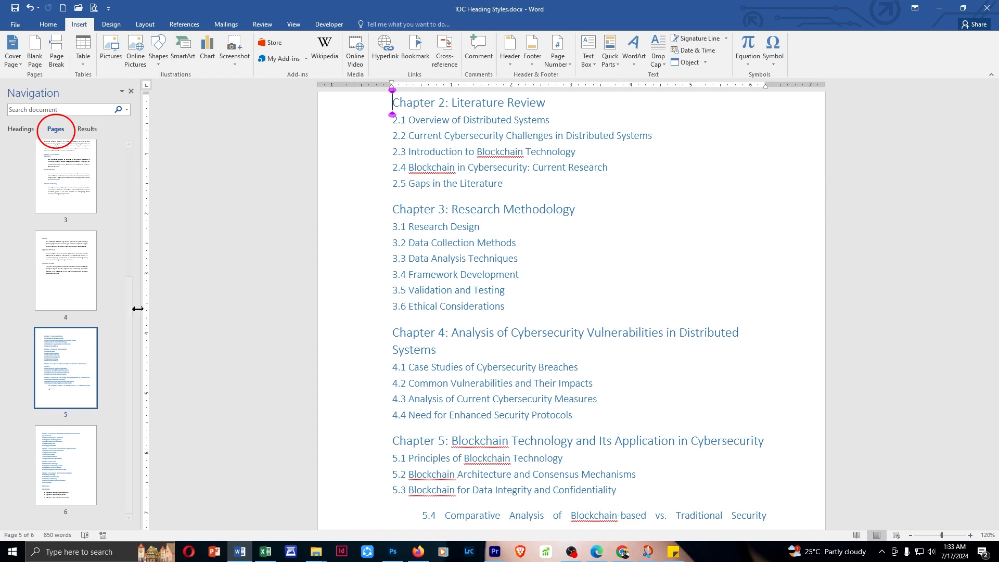
drag(129, 310, 128, 179)
click(58, 192)
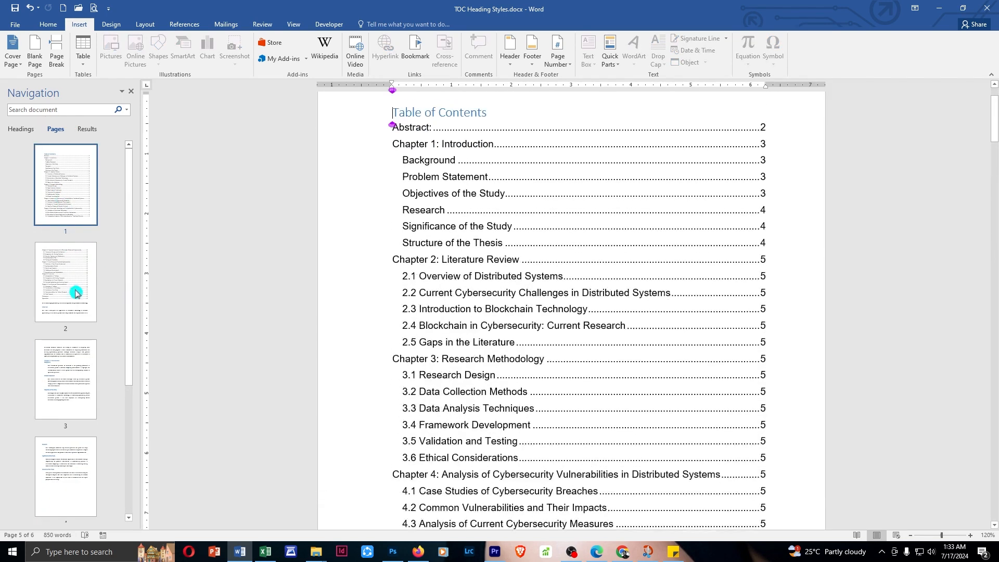
click(80, 289)
scroll(82, 292, down, 4)
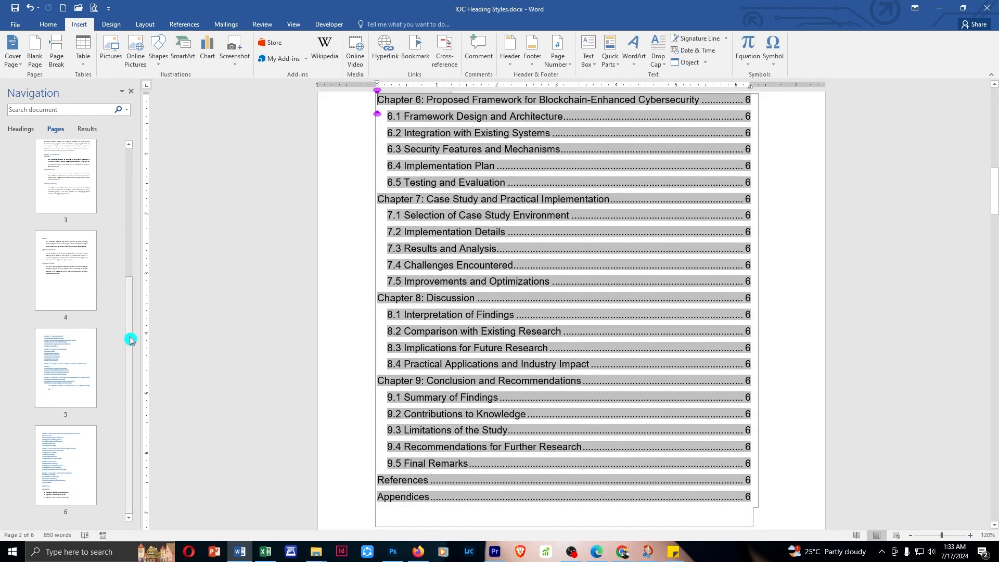
click(67, 283)
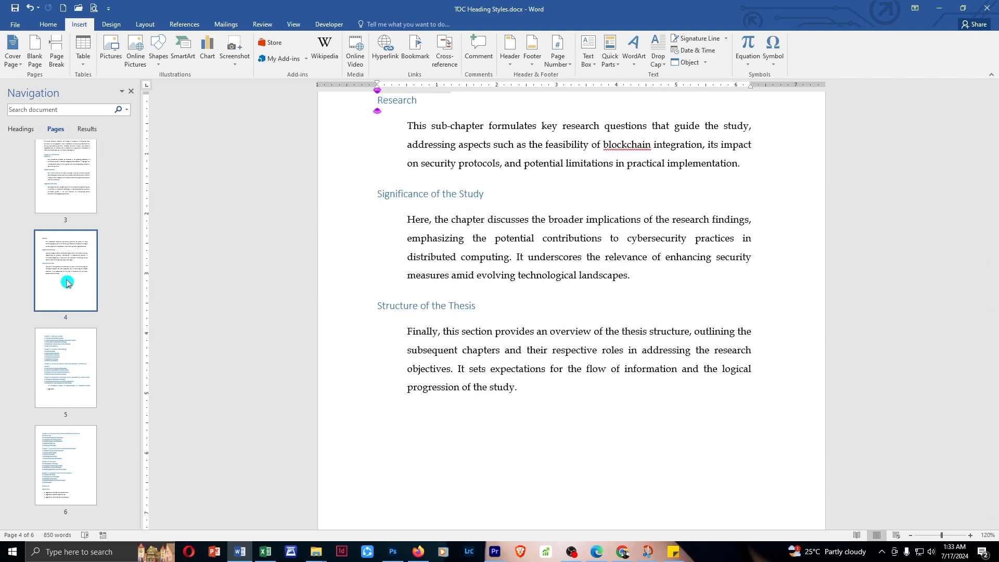
click(82, 310)
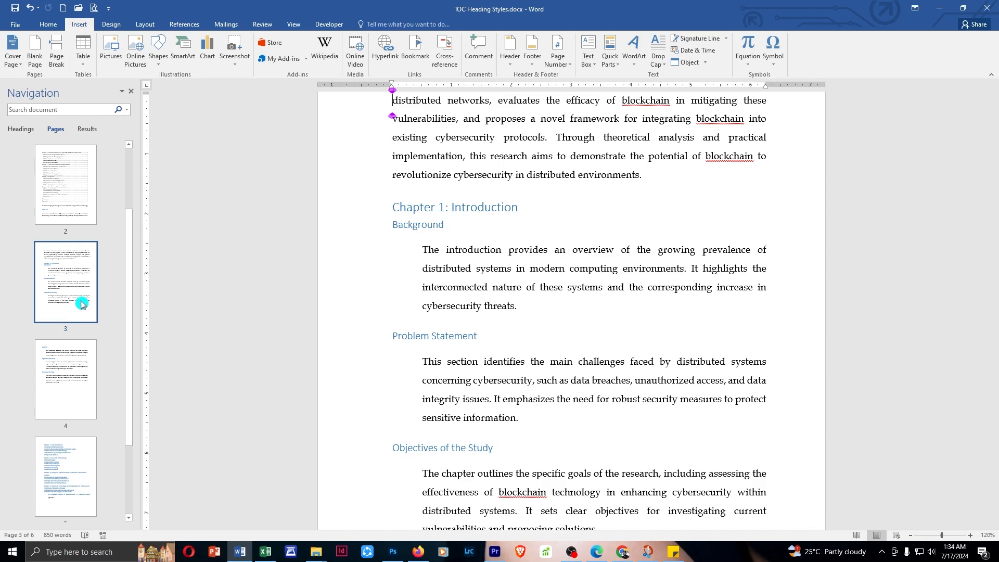
click(80, 383)
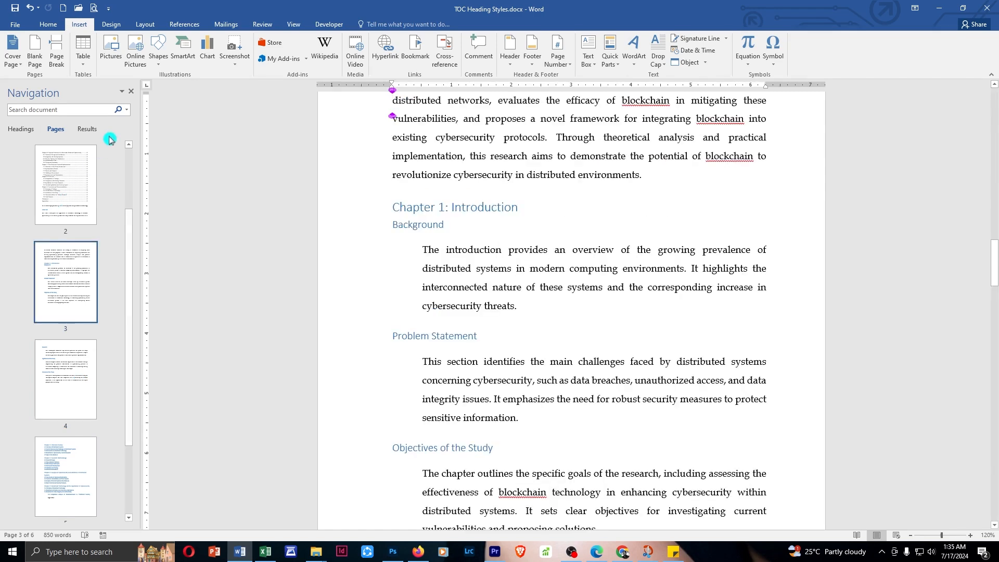
click(132, 94)
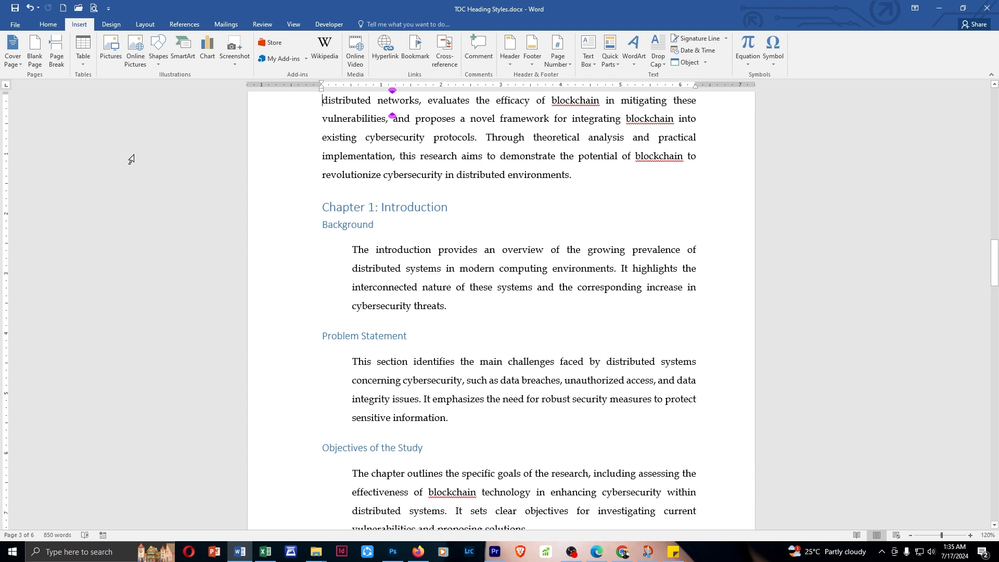
Step: Turn on the Navigation pane through the view settings and close it again
click(293, 24)
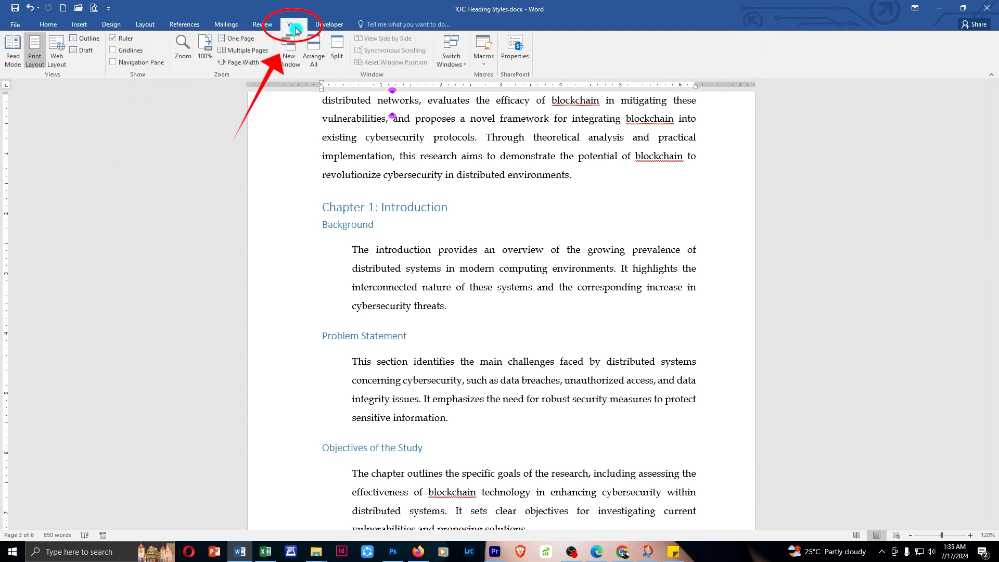
click(113, 63)
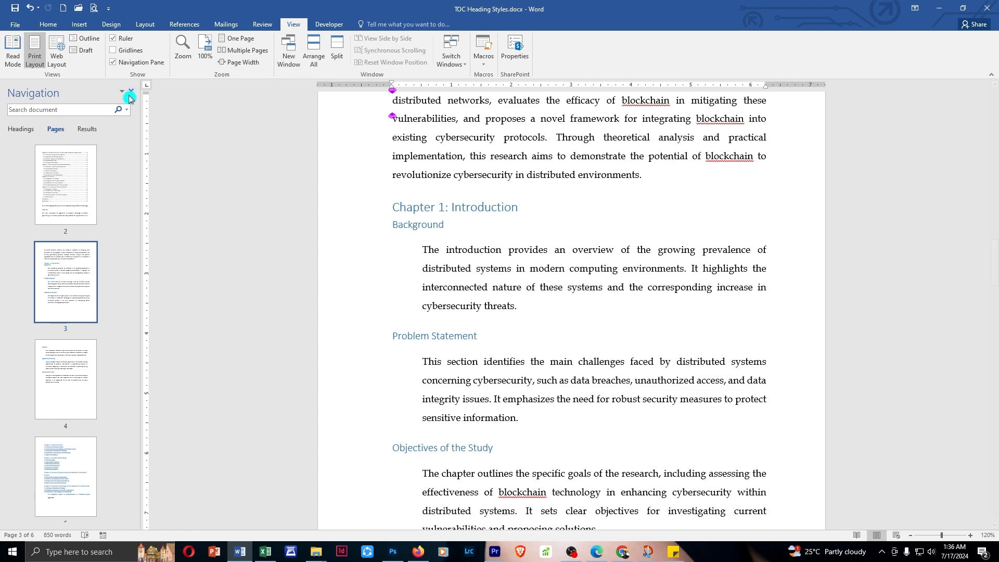
click(130, 91)
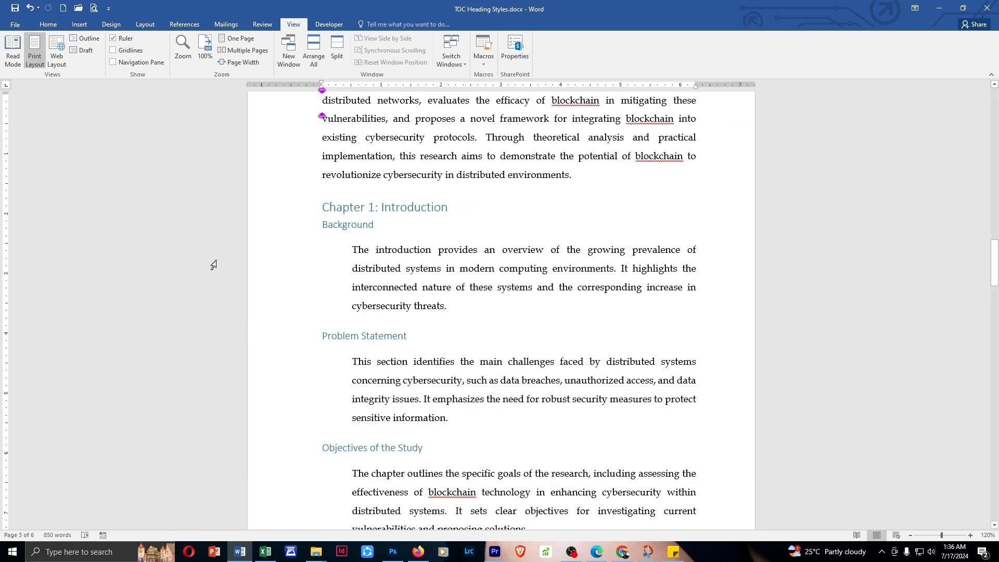
Step: Jump to page 5 with the Go To command and close the dialog
key(ctrl+g)
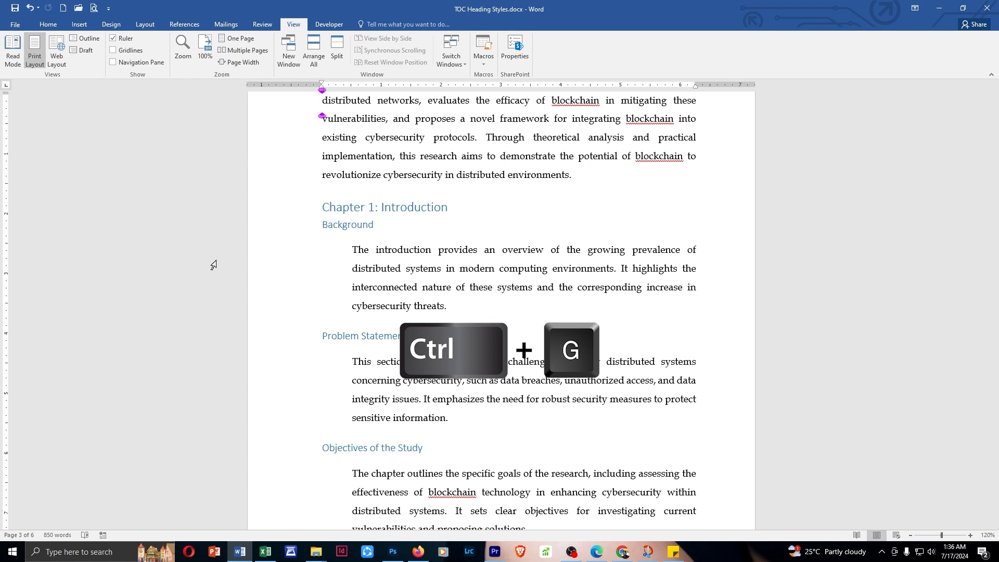
key(F5)
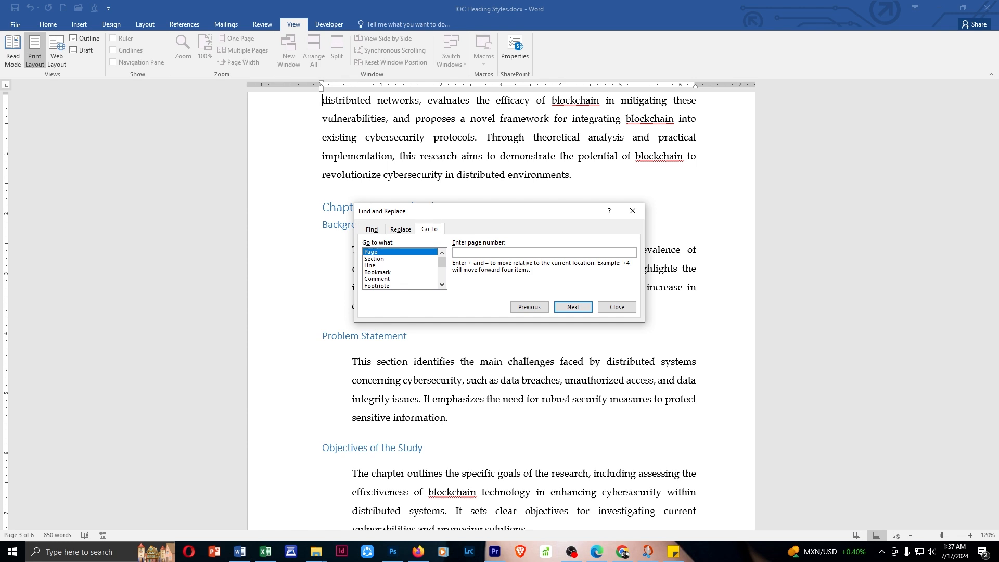
text(5)
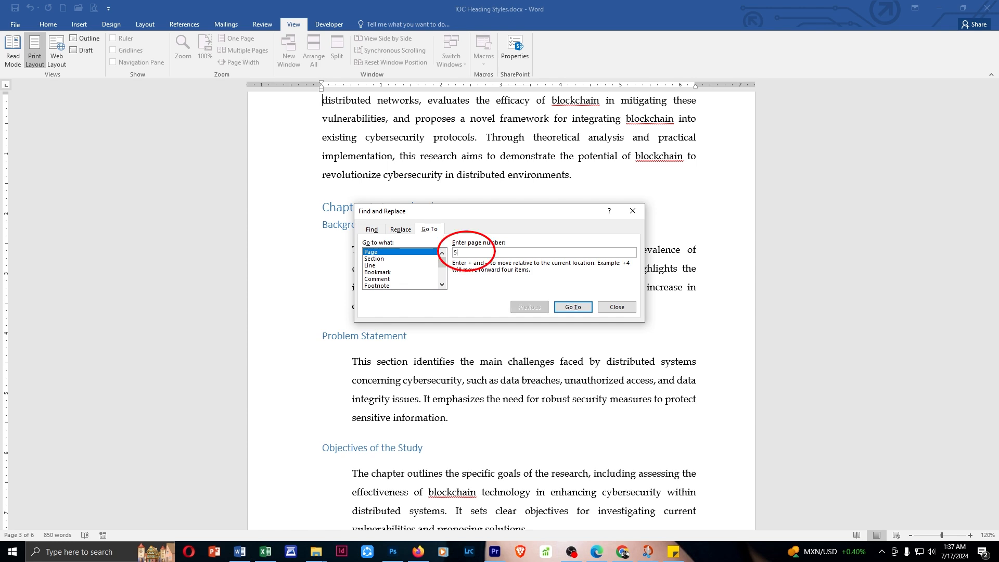
click(574, 314)
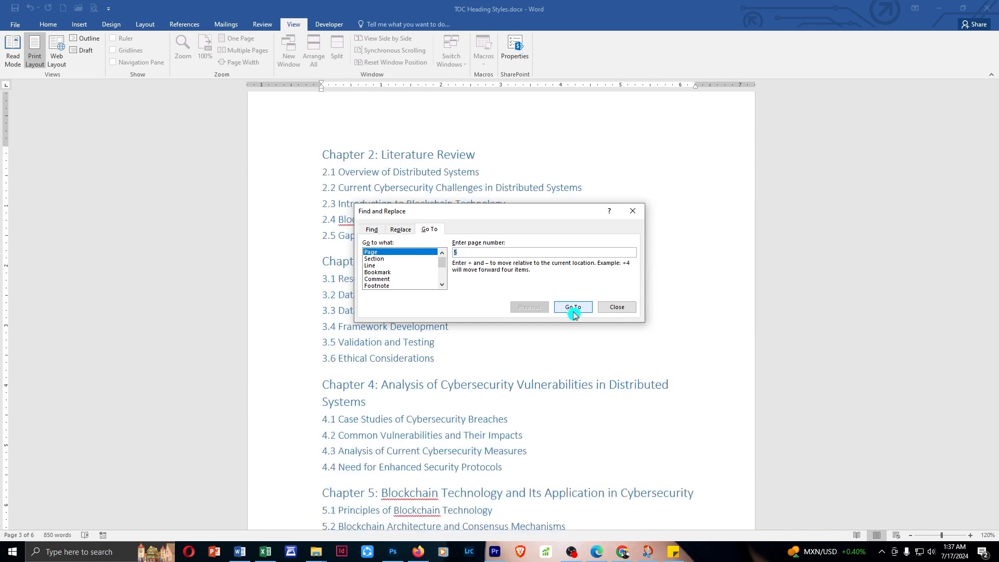
click(617, 308)
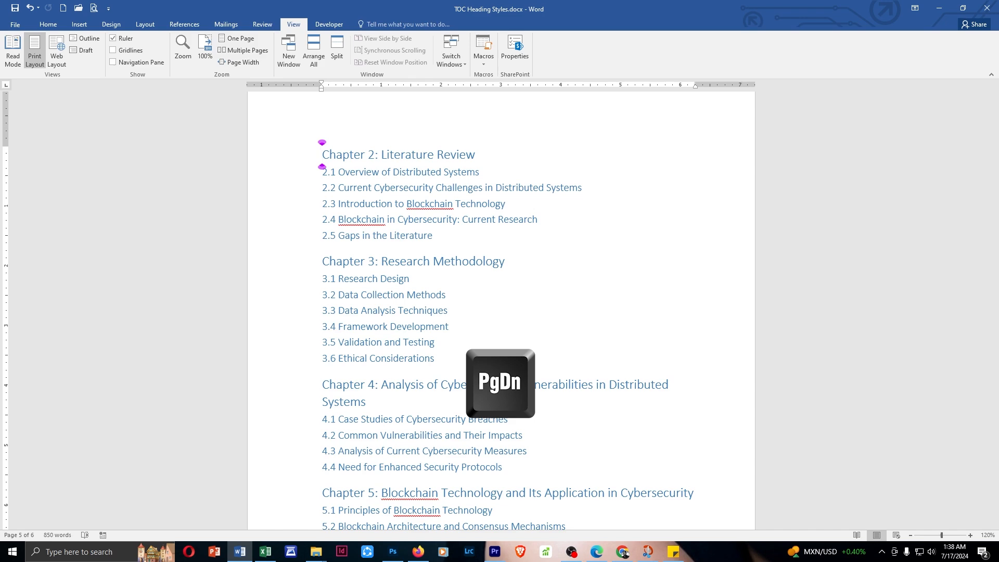
Step: Move down and back up through the document one screen at a time
key(Page_Down)
key(Page_Down)
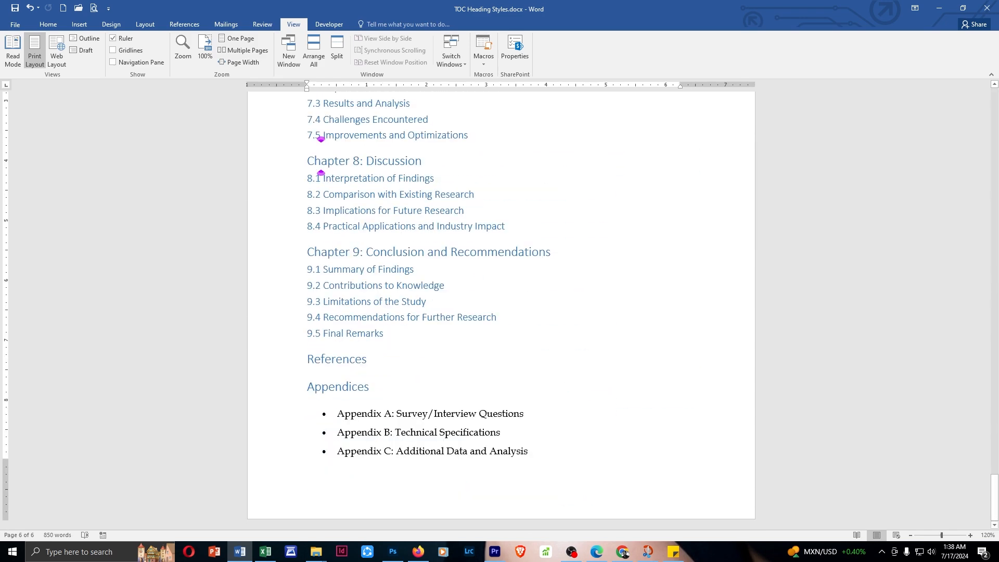
key(Page_Up)
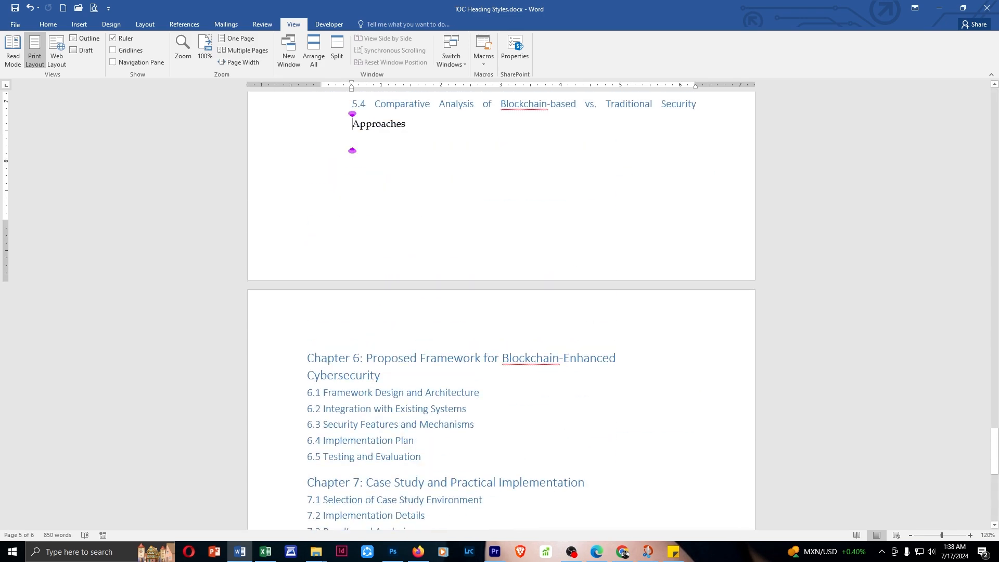
key(Page_Up)
key(Page_Down)
key(Page_Down)
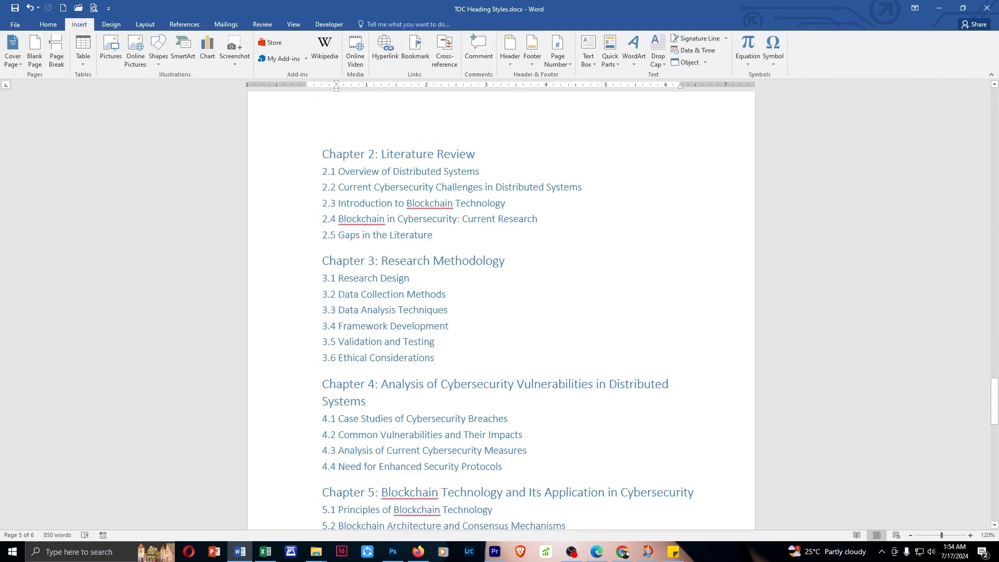
Step: Jump between the very beginning and the very end of the document, finishing at the end
key(ctrl+Home)
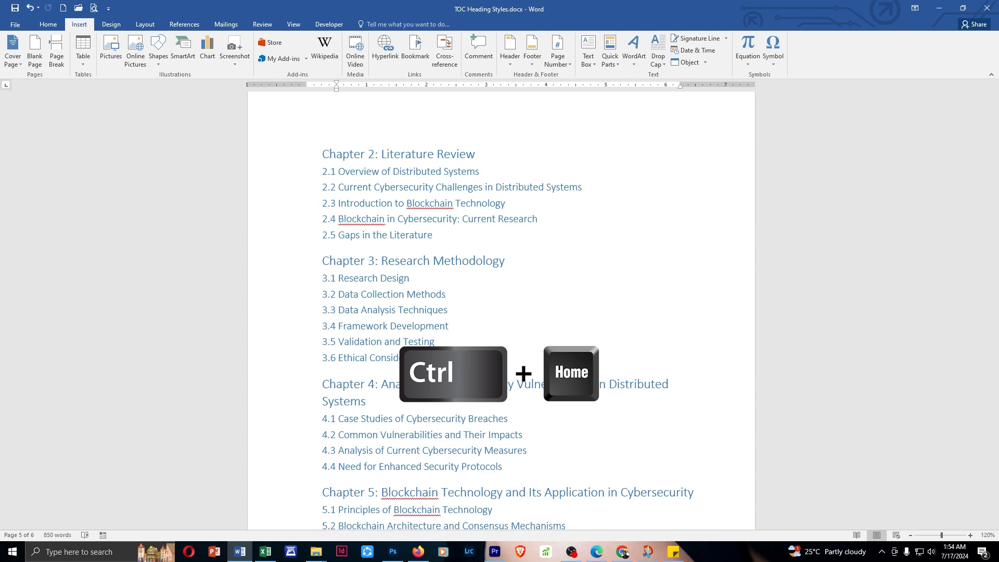
key(ctrl+End)
key(ctrl+Home)
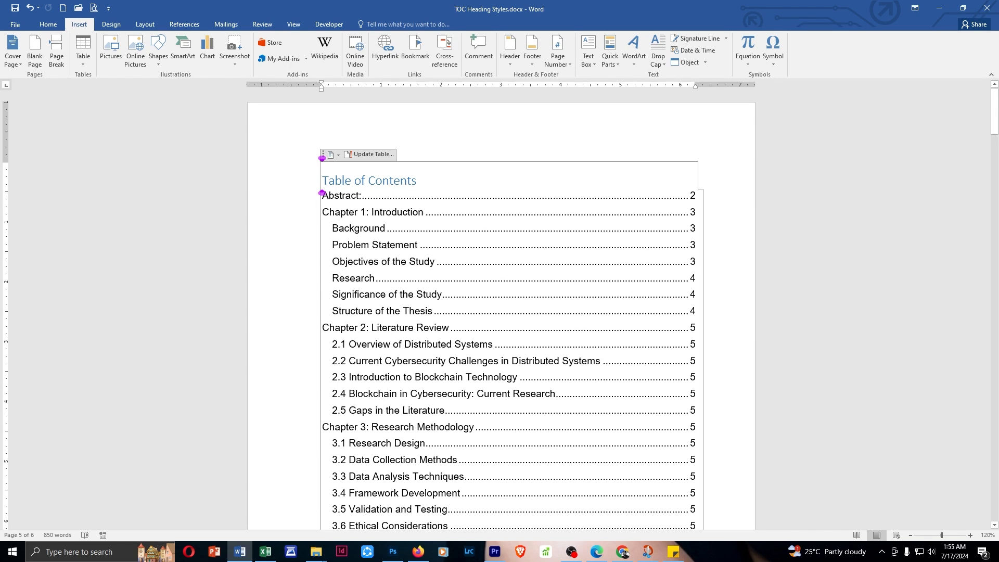
key(ctrl+End)
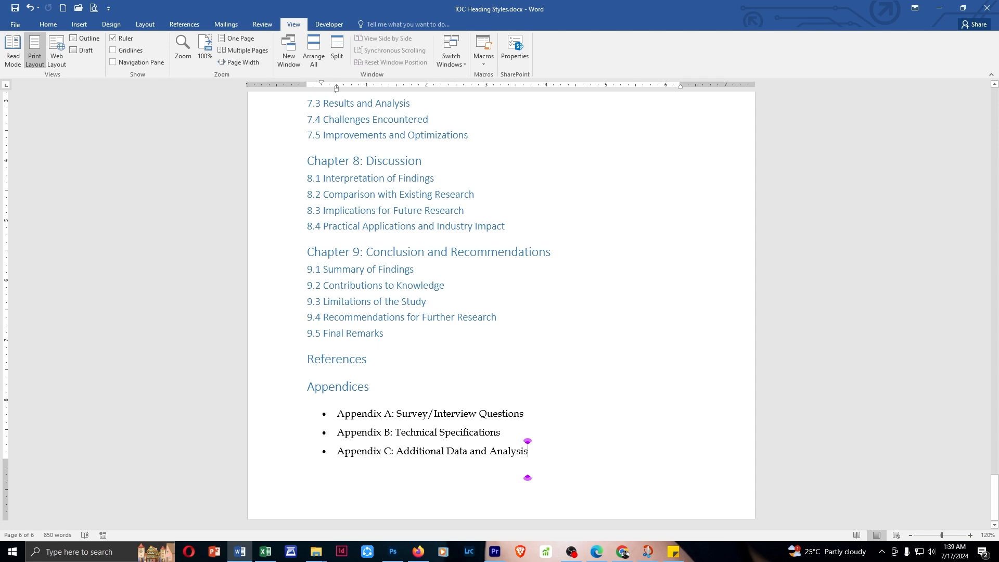
Step: Add a bookmark named "Appendices" to the Appendices heading on the last page
click(307, 386)
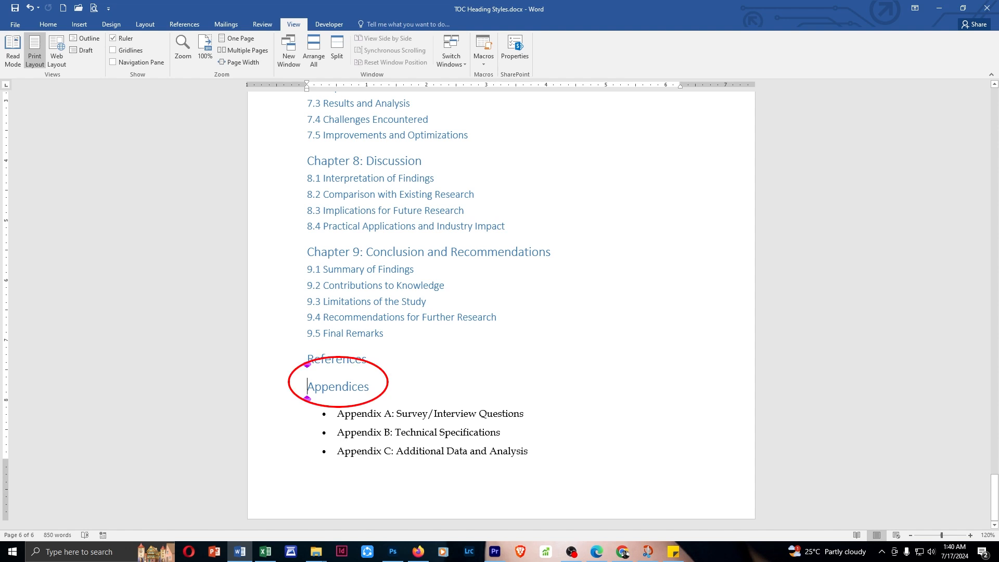
key(shift+End)
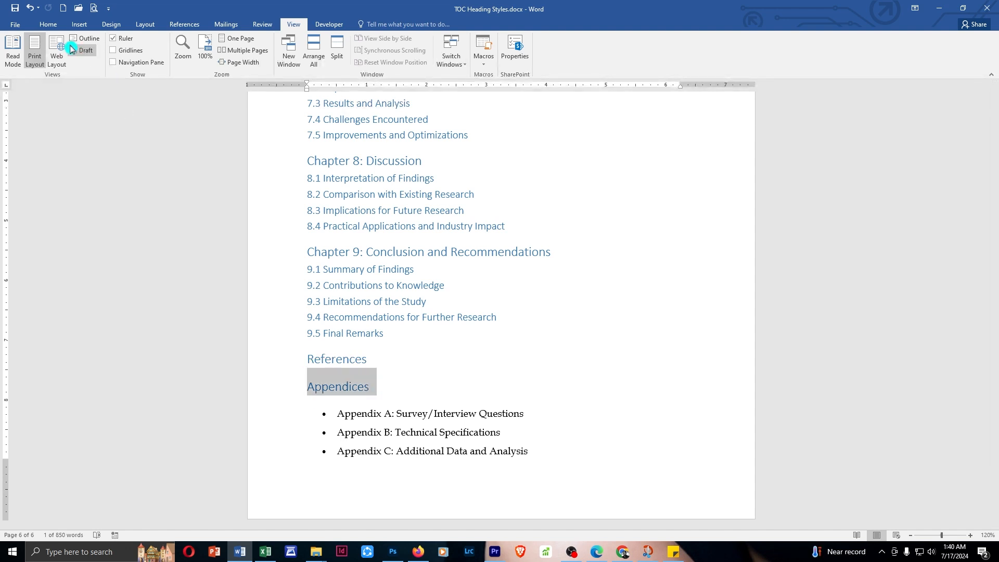
click(81, 27)
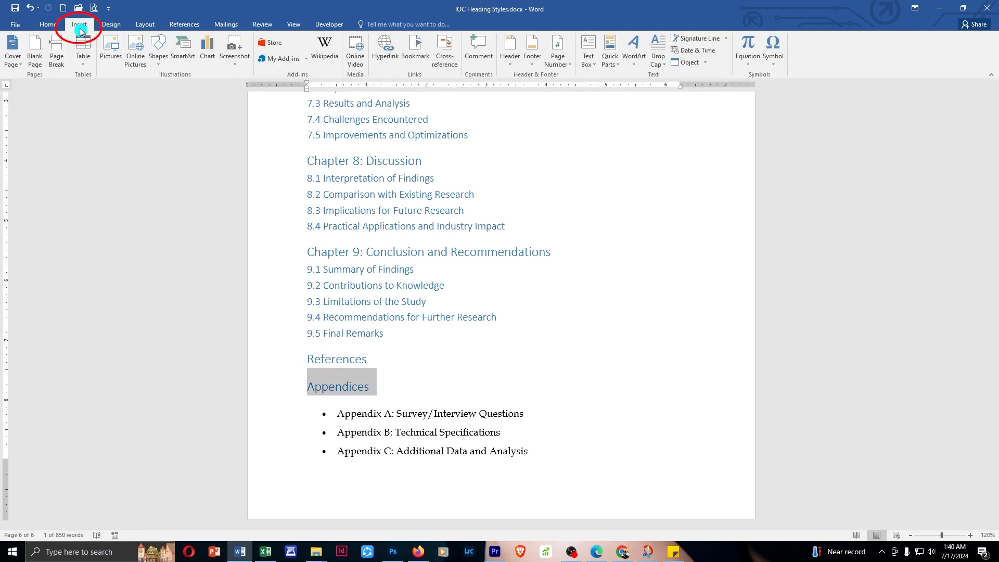
click(417, 55)
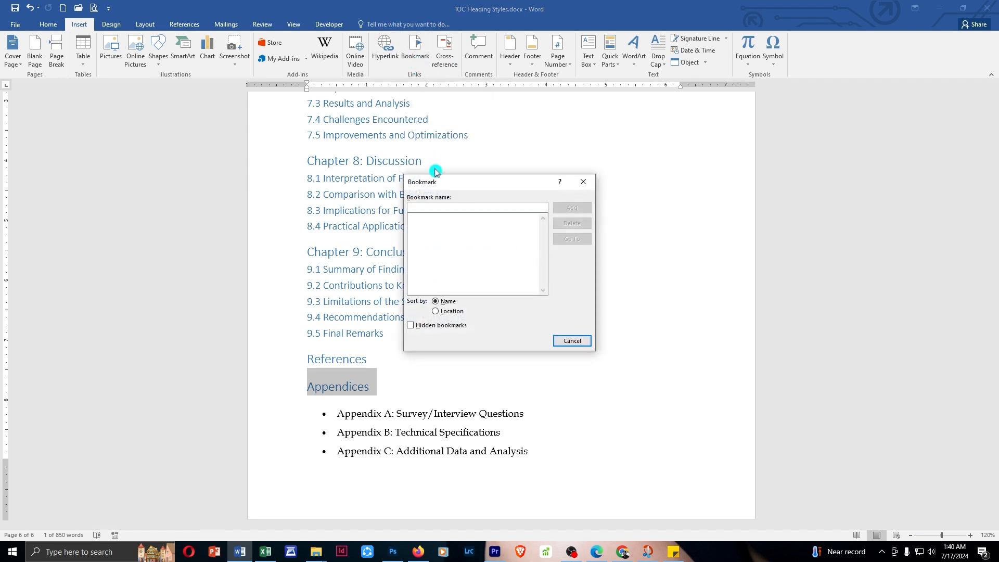
text(Appendices)
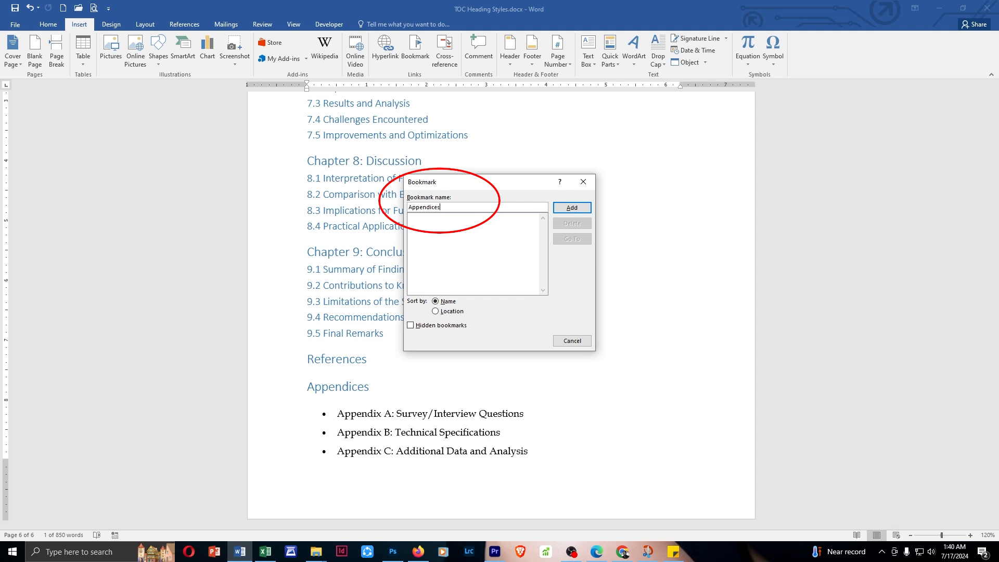
click(572, 208)
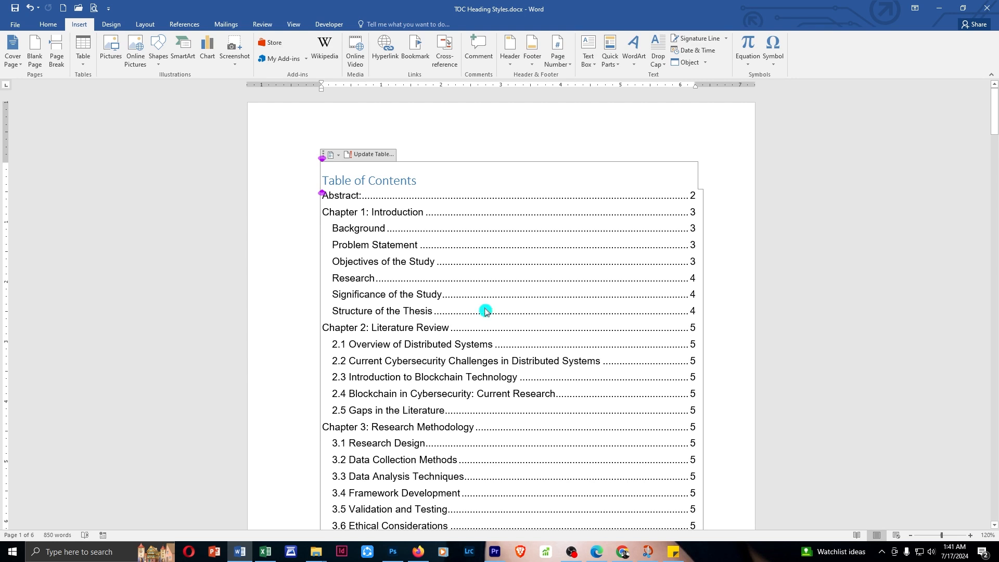
Step: Use Go To with the Bookmark type to jump to the "Appendices" bookmark
key(F5)
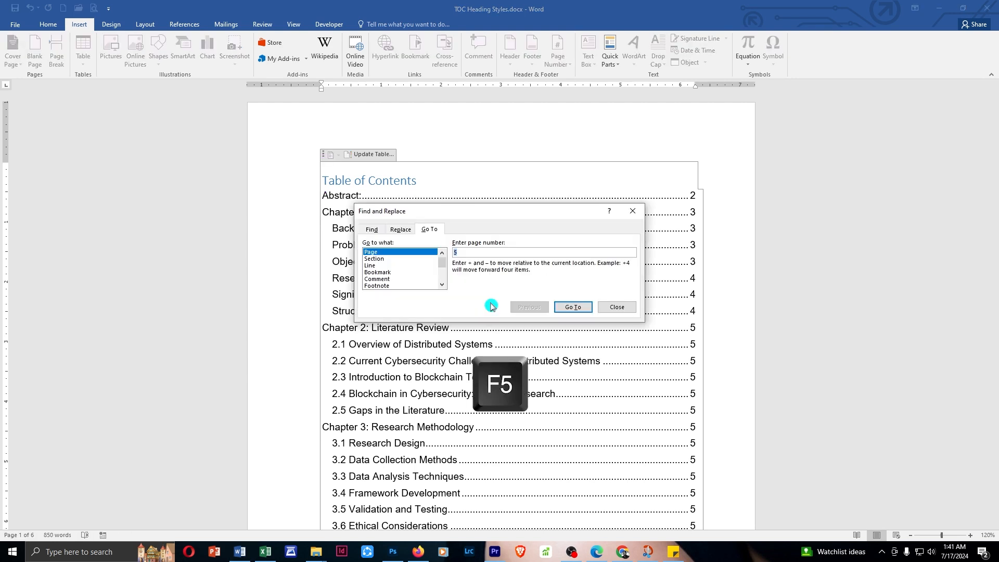
key(ctrl+g)
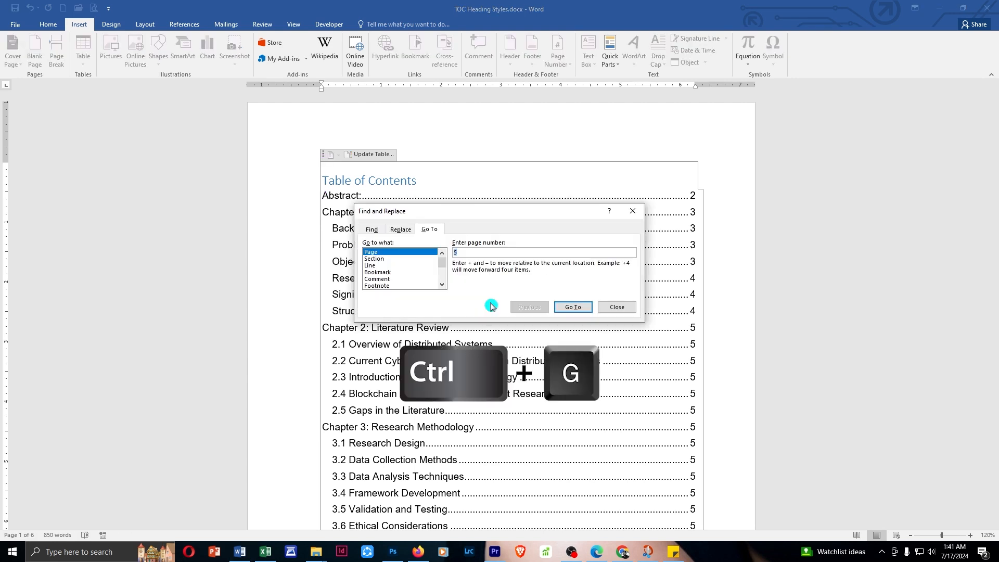
click(408, 272)
key(Tab)
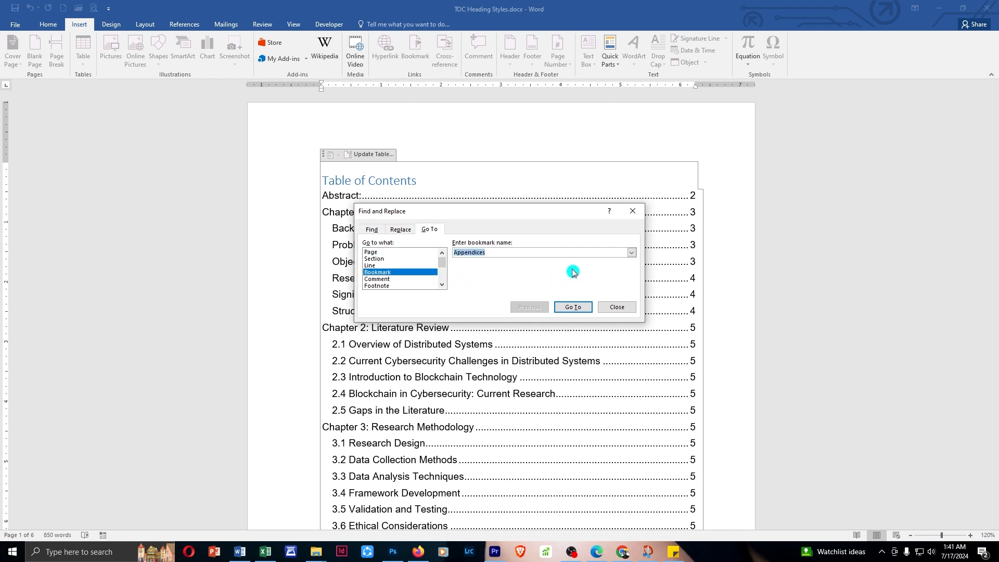
click(631, 254)
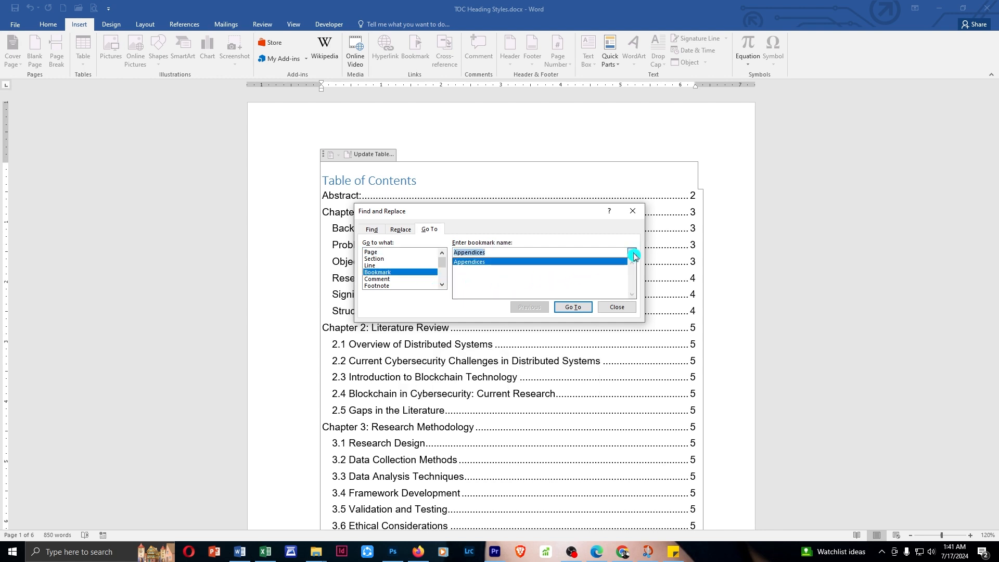
click(503, 262)
click(572, 308)
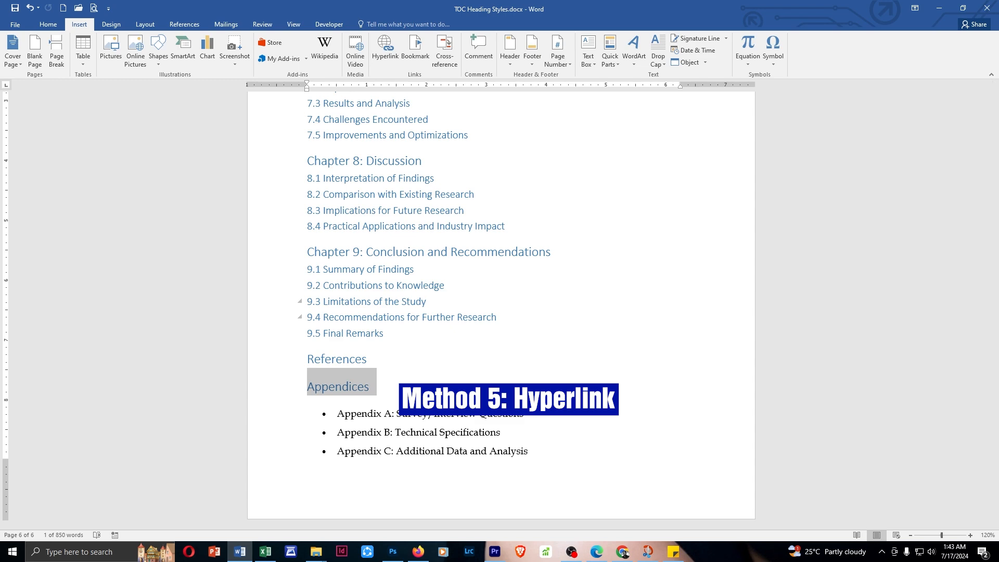
scroll(500, 281, up, 15)
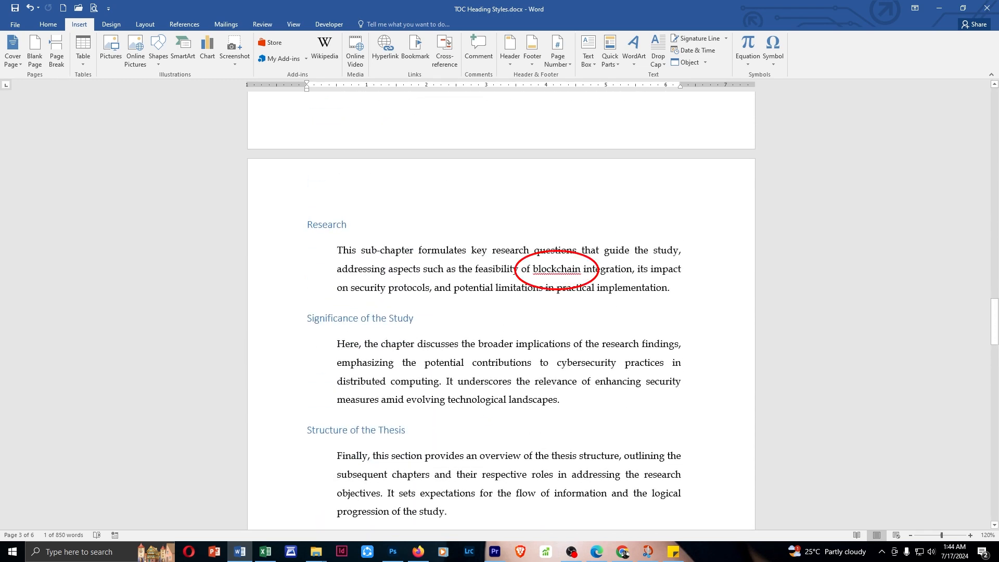
double_click(576, 275)
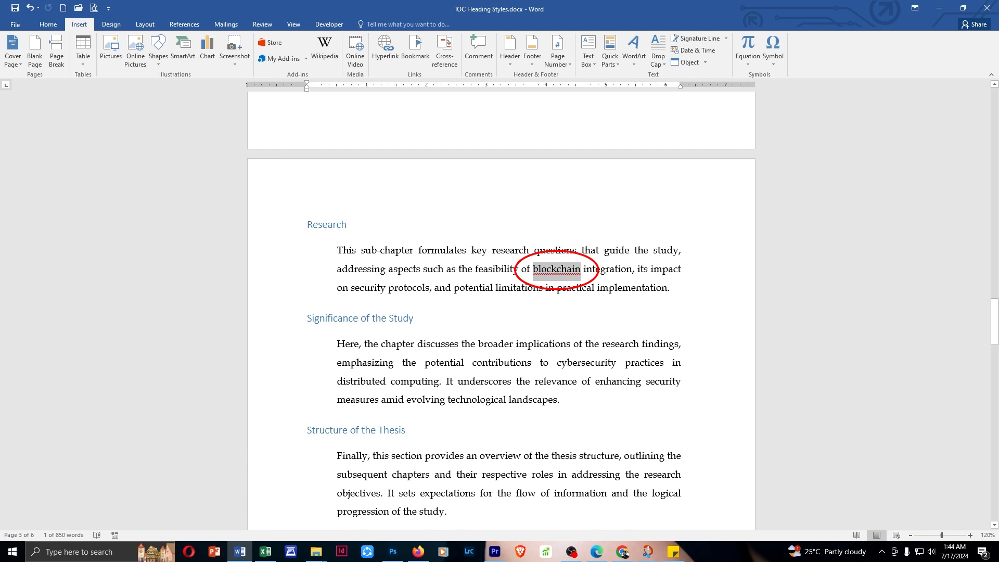
right_click(578, 276)
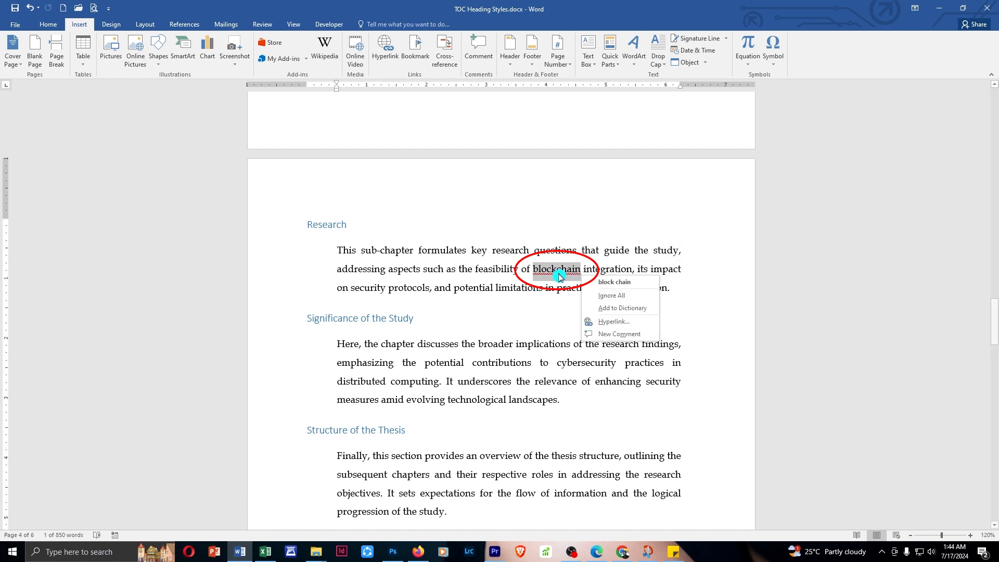
click(623, 327)
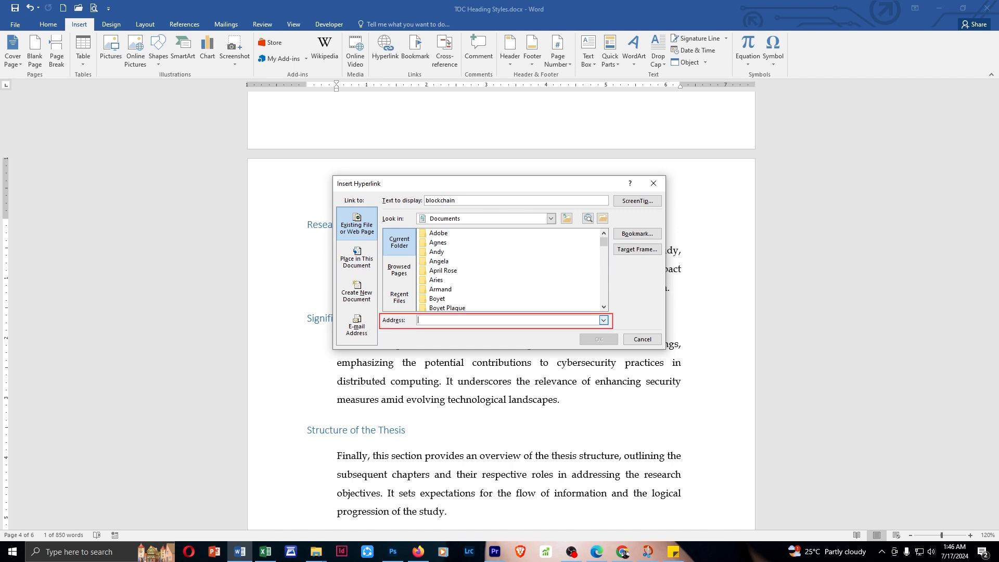
text(https://www.investopedia.com/terms/b/blockchain.asp)
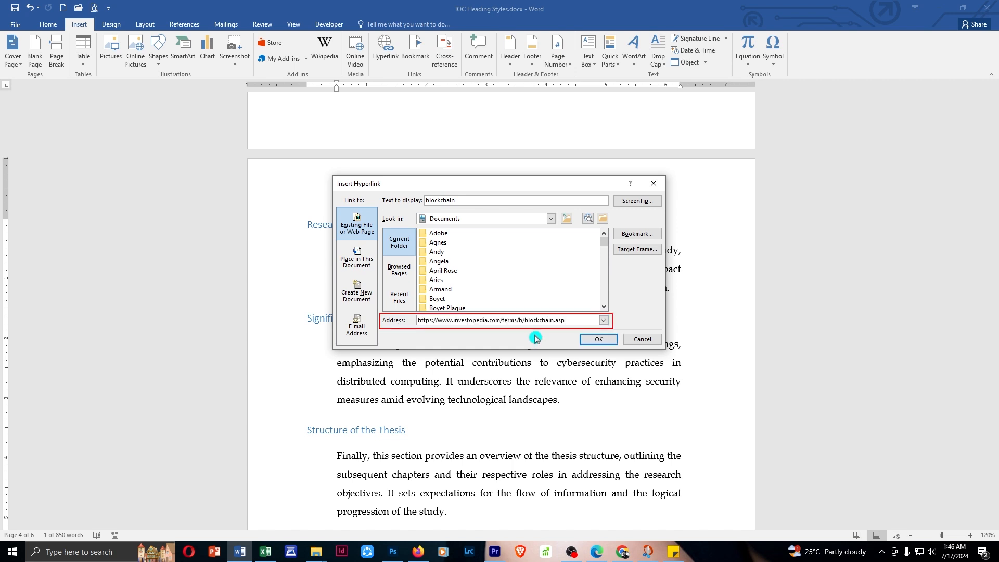
click(600, 341)
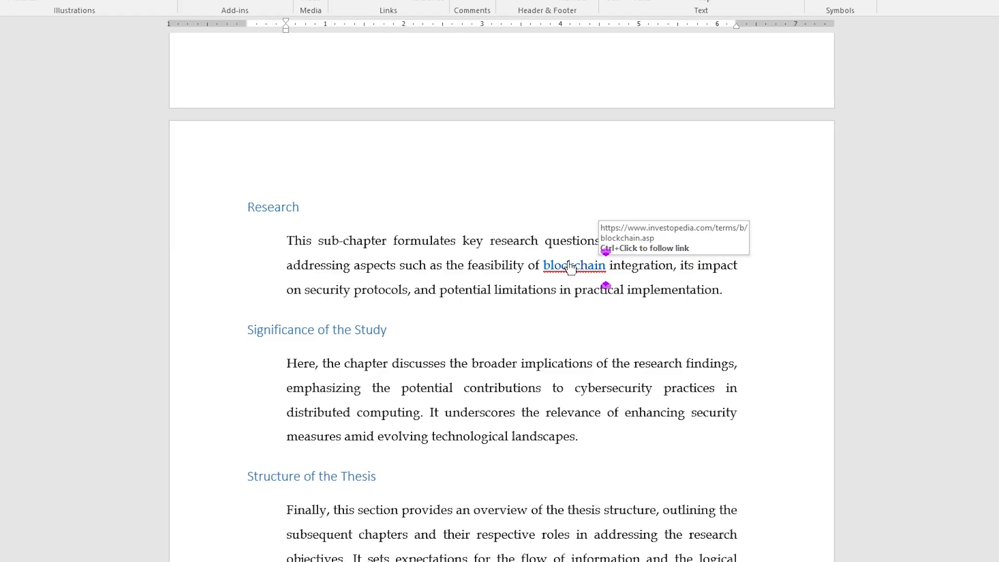
ctrl+click(571, 267)
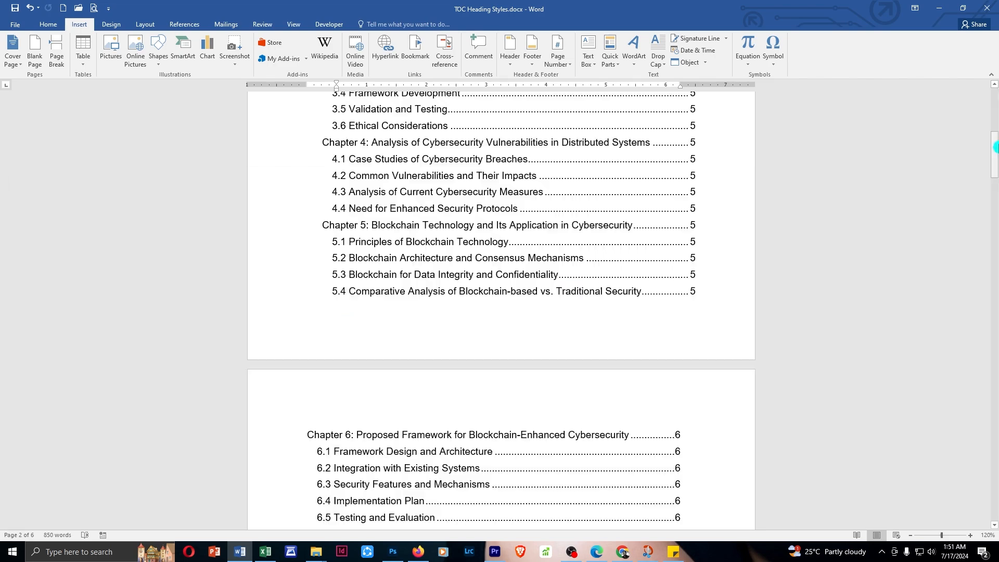
Step: Scroll quickly down through the document from the table of contents toward its later pages
drag(995, 151, 995, 395)
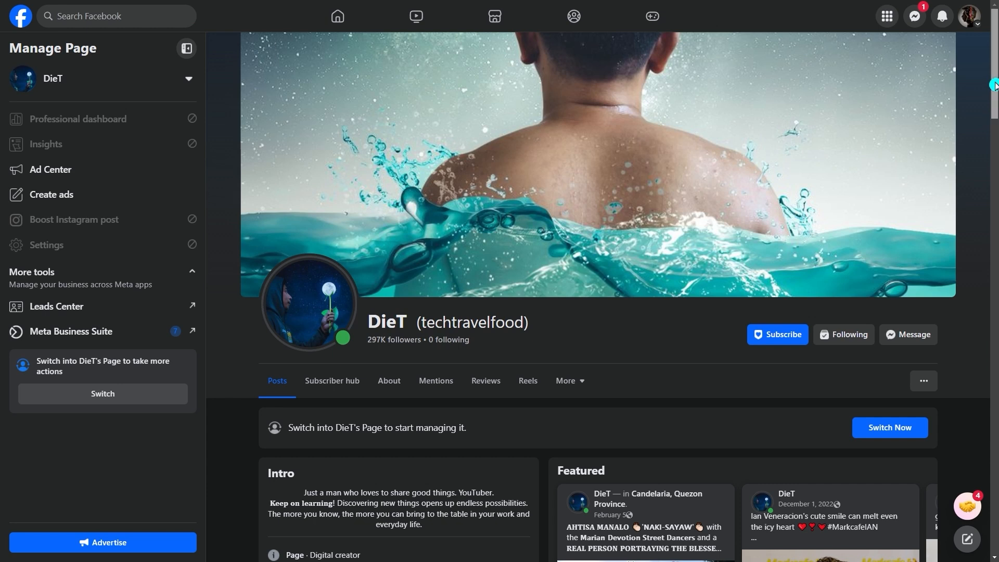
scroll(994, 84, down, 2)
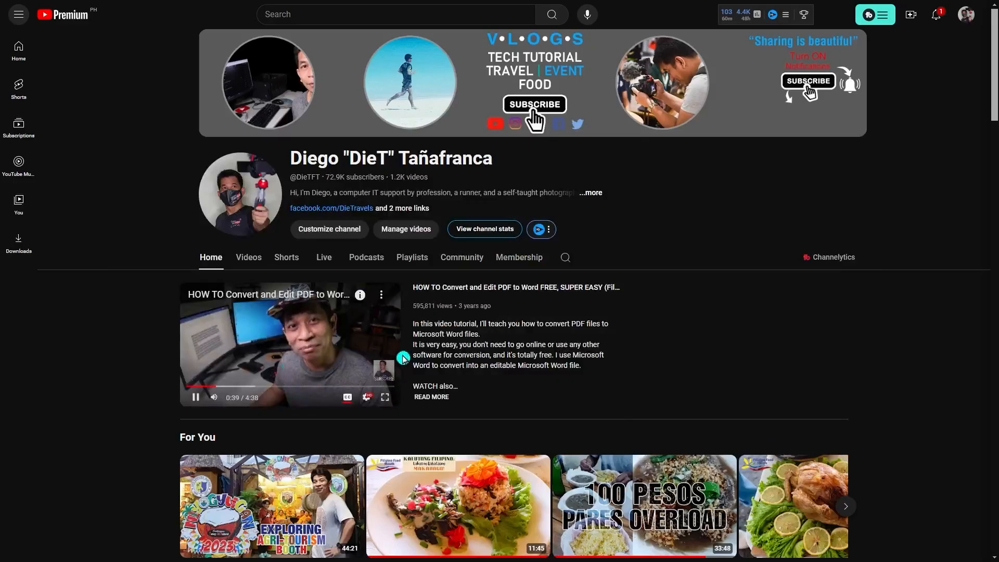
scroll(707, 383, down, 10)
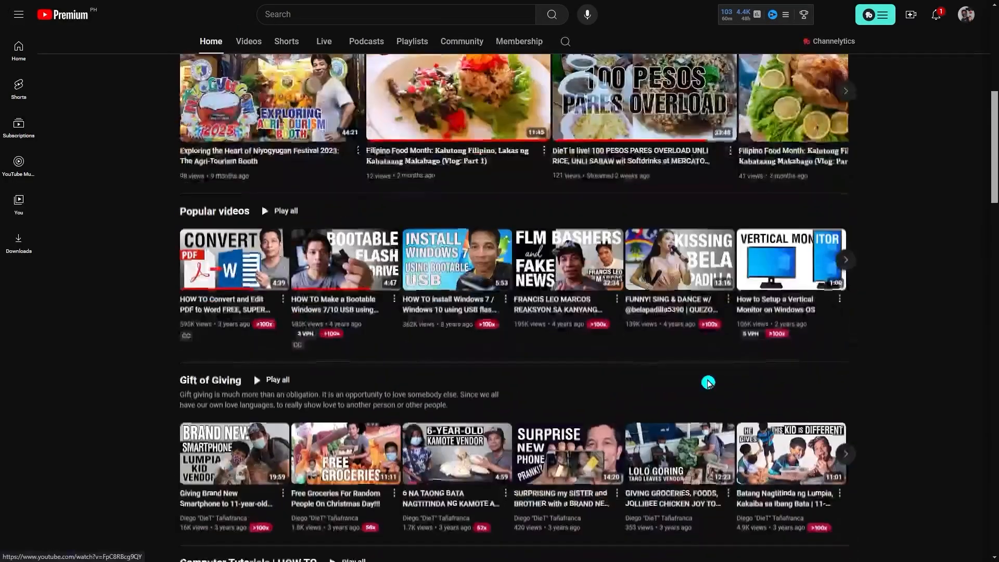
scroll(707, 384, down, 8)
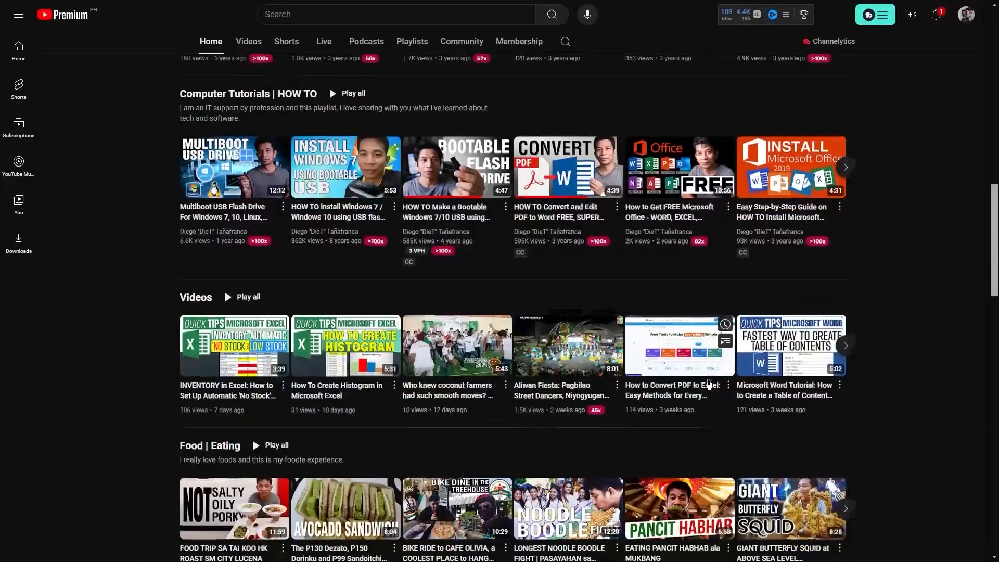
scroll(977, 372, down, 10)
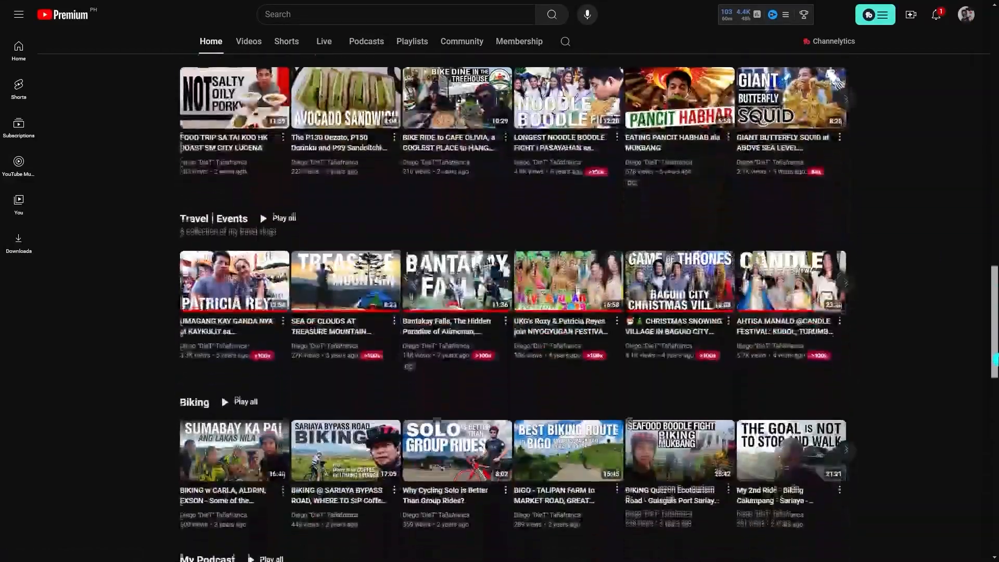